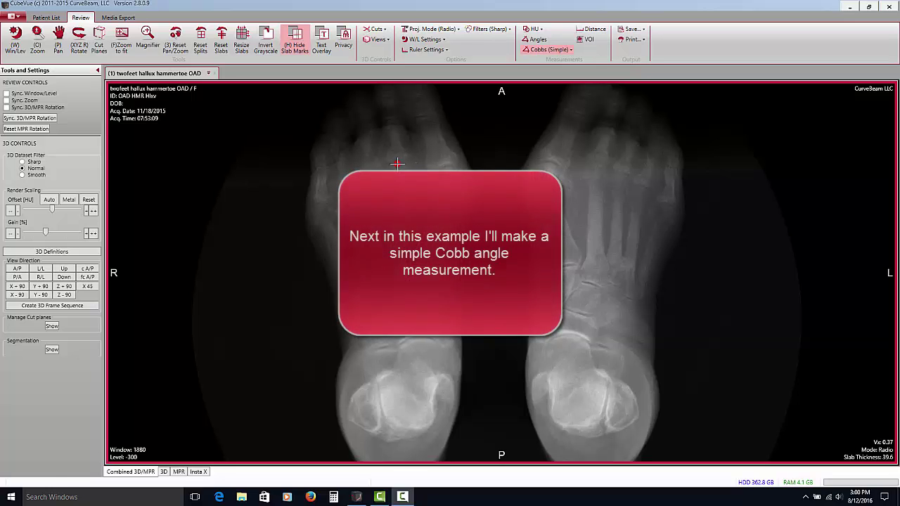
Step: Draw a simple Cobb angle of about 18° between the first and second metatarsals of the right foot
{"action": "left_click", "coordinate": [397, 163]}
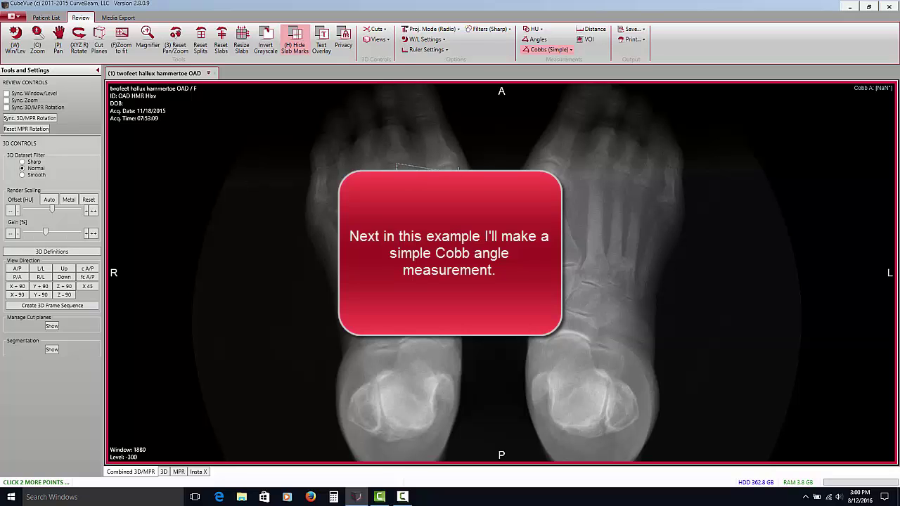
{"action": "left_click", "coordinate": [397, 167]}
{"action": "left_click", "coordinate": [397, 166]}
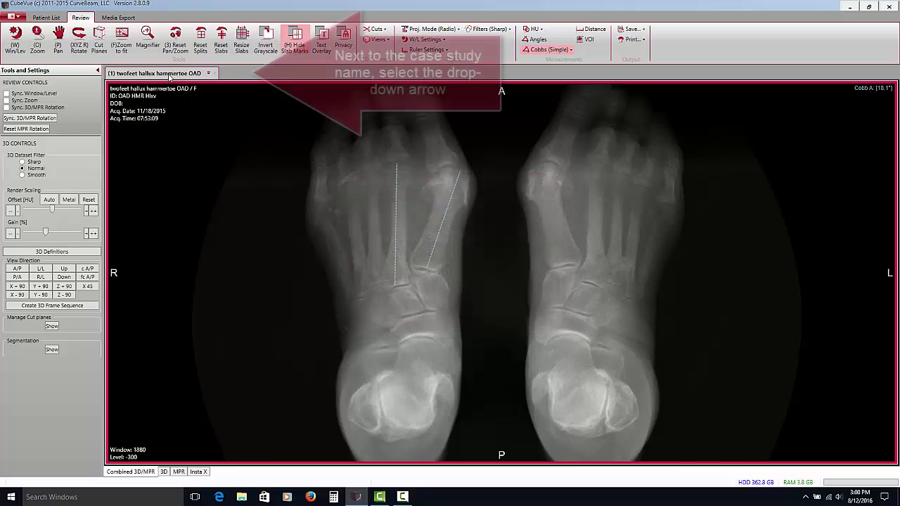
Step: Save the current state as a new session described as "hallux right cobb"
{"action": "left_click", "coordinate": [208, 74]}
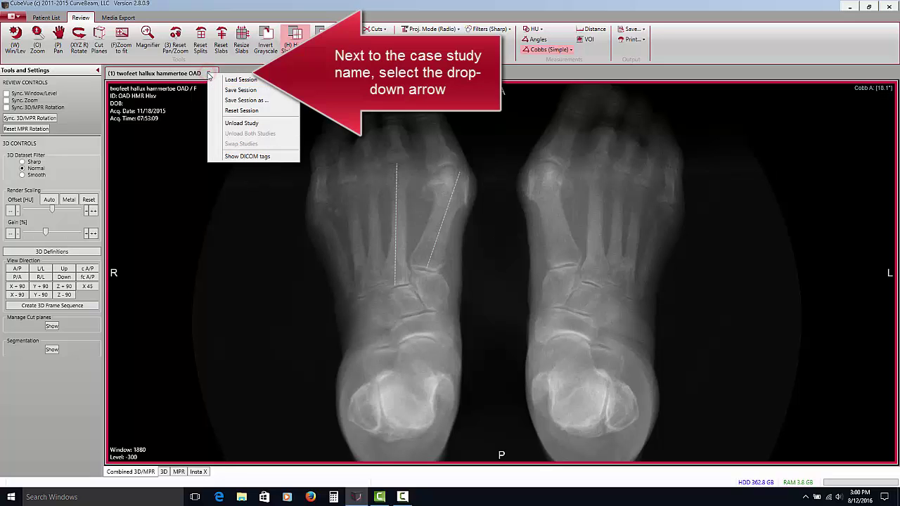
{"action": "left_click", "coordinate": [232, 101]}
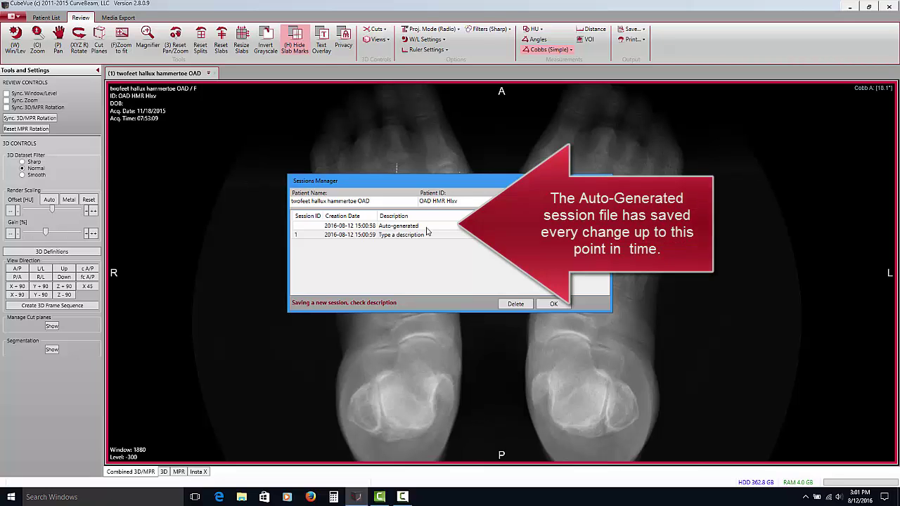
{"action": "left_click", "coordinate": [422, 237]}
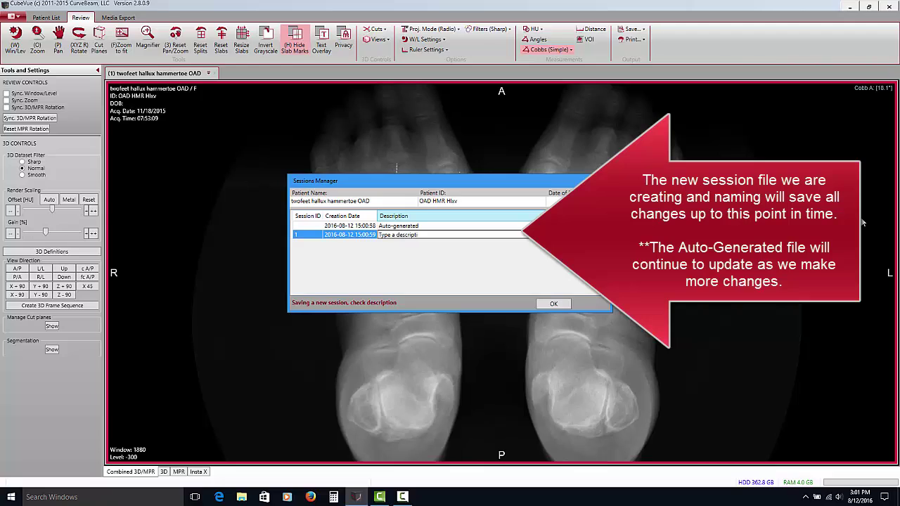
{"action": "key", "text": "BackSpace"}
{"action": "key", "text": "BackSpace"}
{"action": "key", "text": "BackSpace"}
{"action": "key", "text": "BackSpace"}
{"action": "key", "text": "BackSpace"}
{"action": "key", "text": "BackSpace"}
{"action": "key", "text": "BackSpace"}
{"action": "key", "text": "BackSpace"}
{"action": "key", "text": "BackSpace"}
{"action": "key", "text": "BackSpace"}
{"action": "key", "text": "BackSpace"}
{"action": "left_click", "coordinate": [548, 305]}
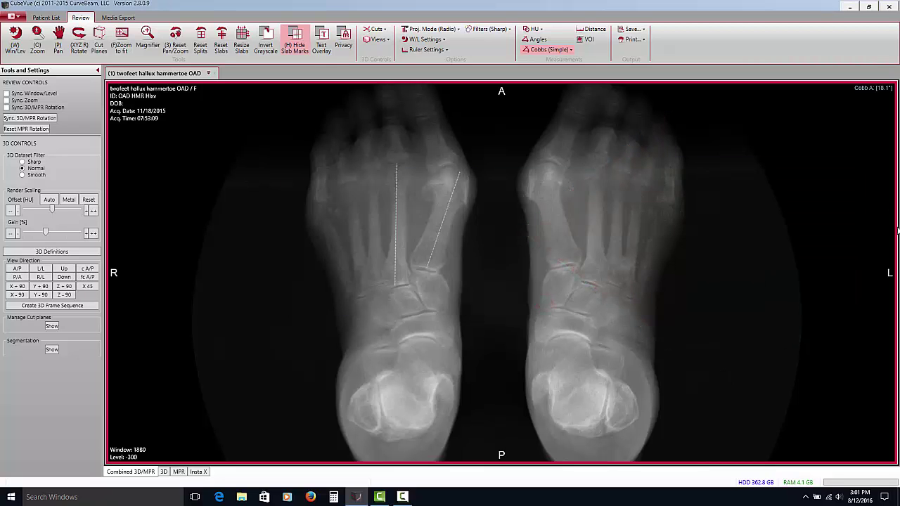
Step: Replace the right-foot Cobb measurement with one of about 16° between the first and second metatarsals of the left foot
{"action": "right_click", "coordinate": [871, 88]}
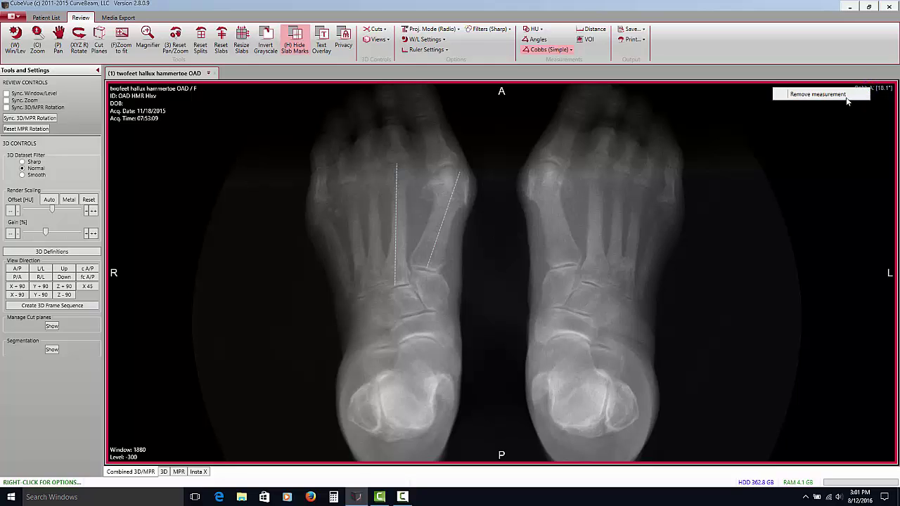
{"action": "left_click", "coordinate": [844, 95]}
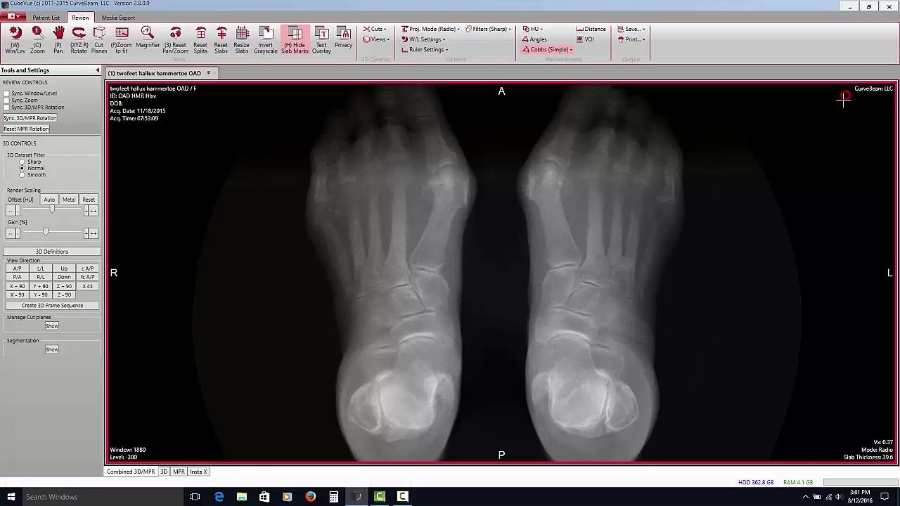
{"action": "left_click", "coordinate": [538, 165]}
{"action": "left_click", "coordinate": [565, 267]}
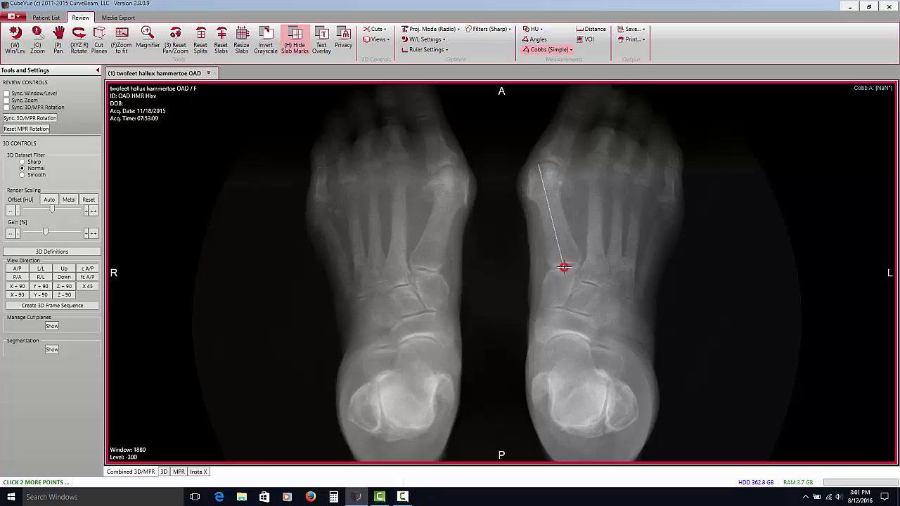
{"action": "left_click", "coordinate": [597, 172]}
{"action": "left_click", "coordinate": [595, 282]}
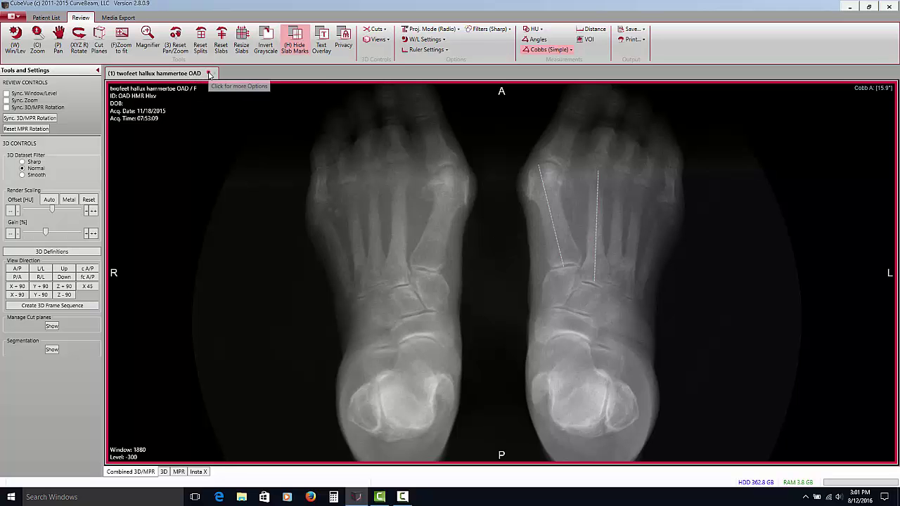
Step: Save the current state as another new session described as "hallux cobb left"
{"action": "left_click", "coordinate": [209, 74]}
{"action": "left_click", "coordinate": [237, 109]}
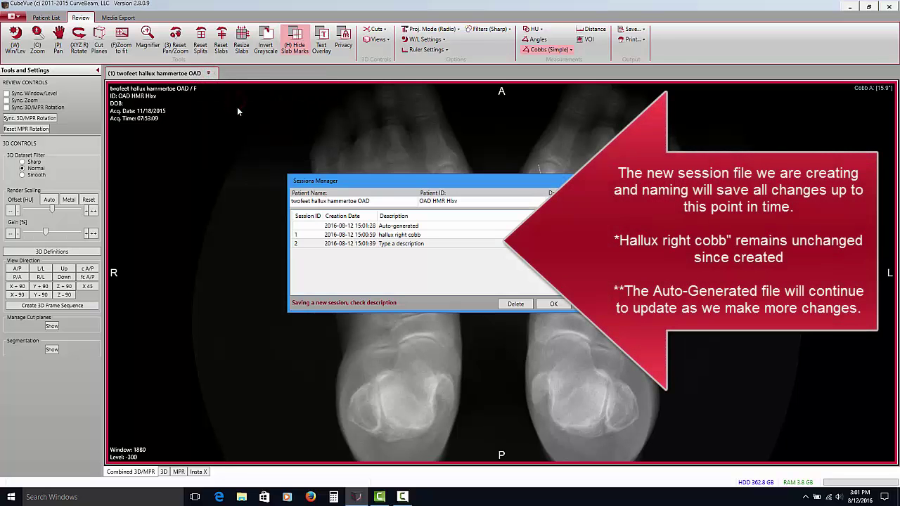
{"action": "left_click", "coordinate": [398, 244]}
{"action": "left_click", "coordinate": [398, 243]}
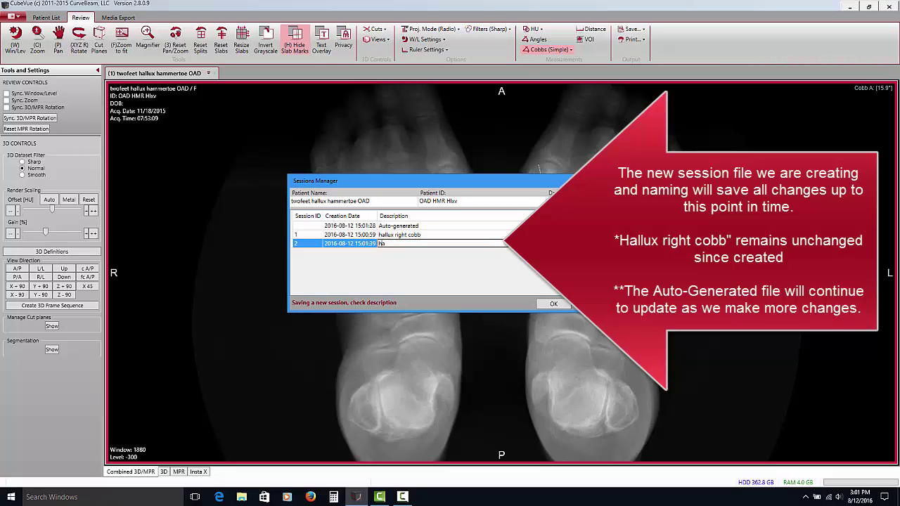
{"action": "type", "text": "hallux"}
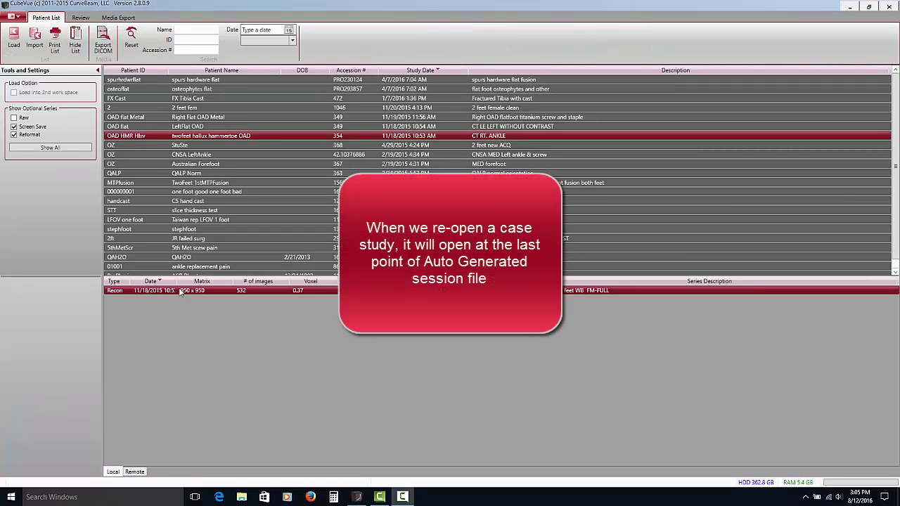
Step: Reopen the two-feet hallux hammertoe study's Recon series with the axial view enlarged, and load its saved session "hallux right cobb"
{"action": "double_click", "coordinate": [180, 291]}
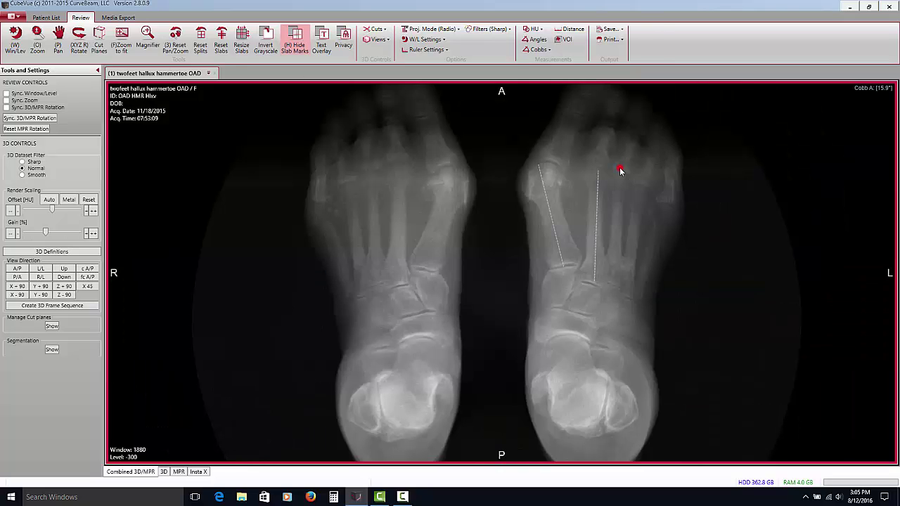
{"action": "double_click", "coordinate": [619, 167]}
{"action": "left_click", "coordinate": [208, 73]}
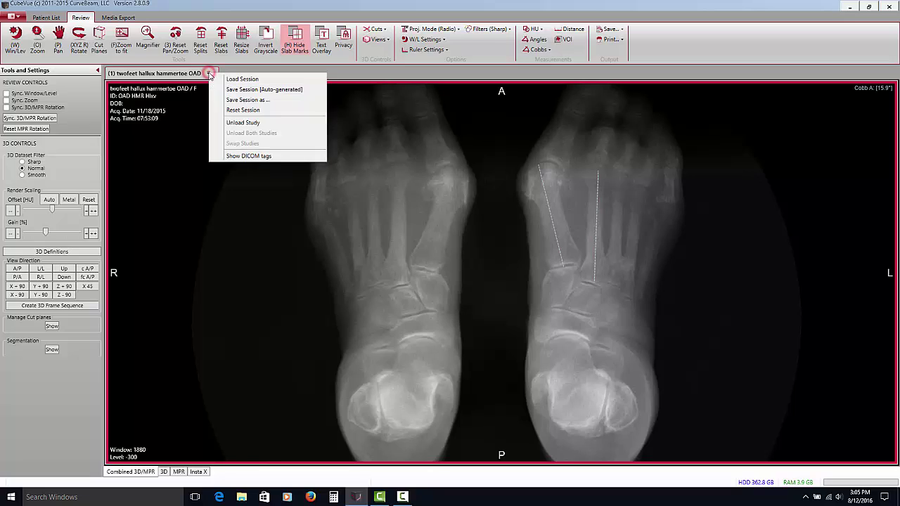
{"action": "left_click", "coordinate": [232, 80]}
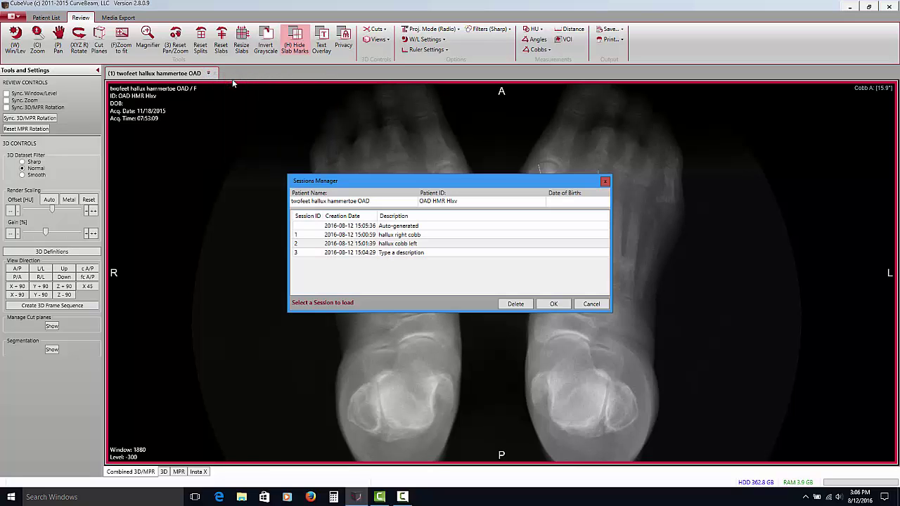
{"action": "left_click", "coordinate": [394, 236]}
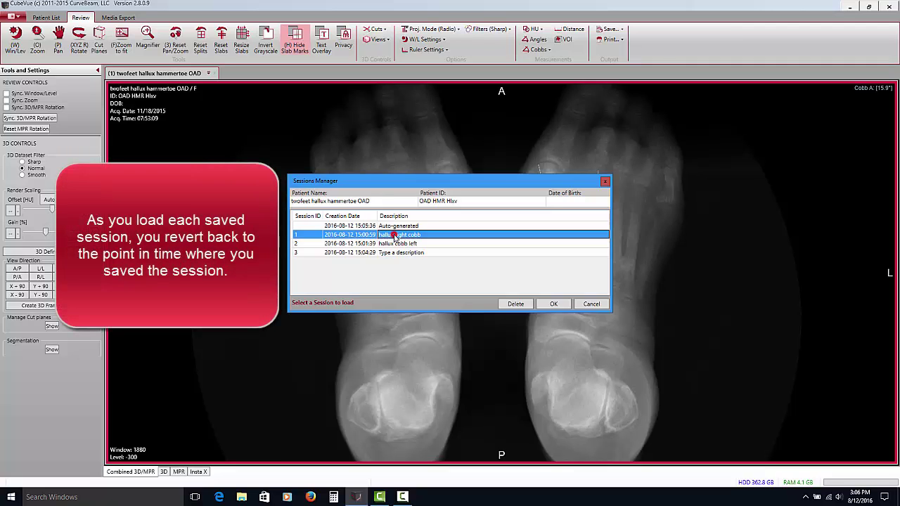
{"action": "left_click", "coordinate": [554, 304]}
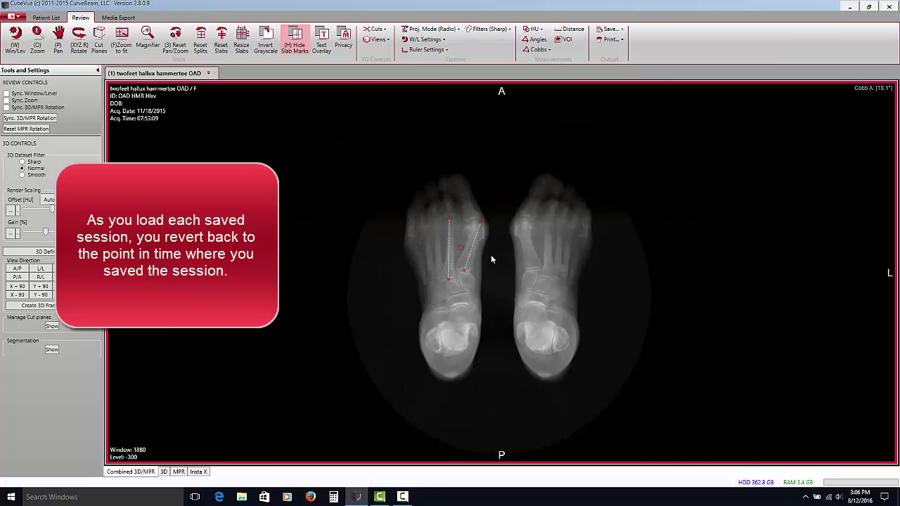
Step: Load the saved session "hallux cobb left" for the open study
{"action": "left_click", "coordinate": [208, 73]}
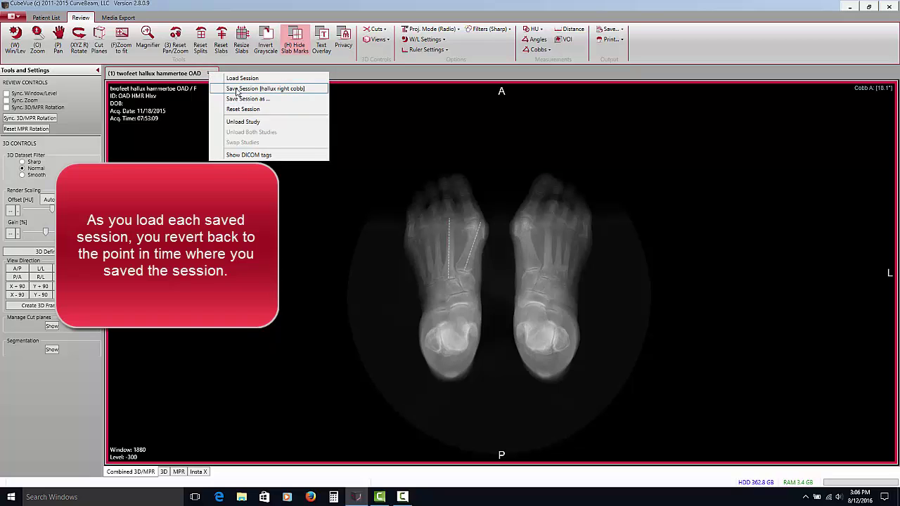
{"action": "left_click", "coordinate": [236, 78]}
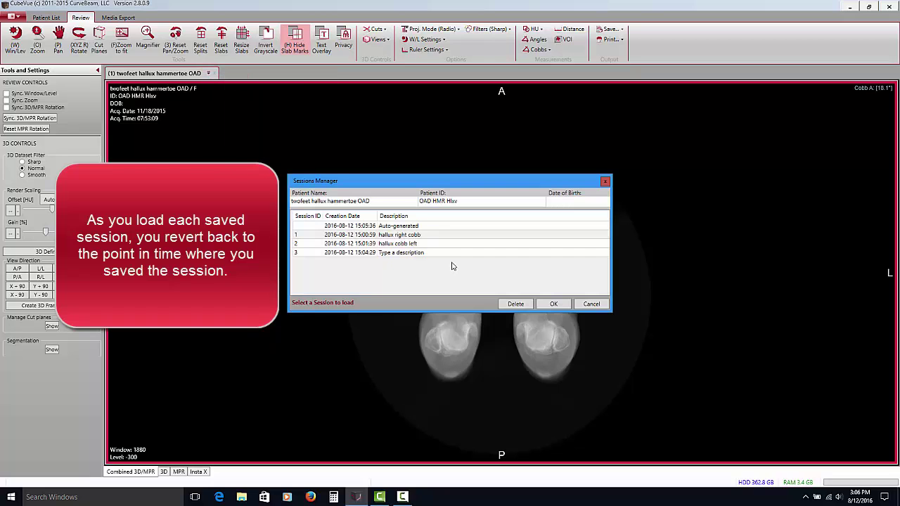
{"action": "left_click", "coordinate": [397, 243]}
{"action": "left_click", "coordinate": [554, 304]}
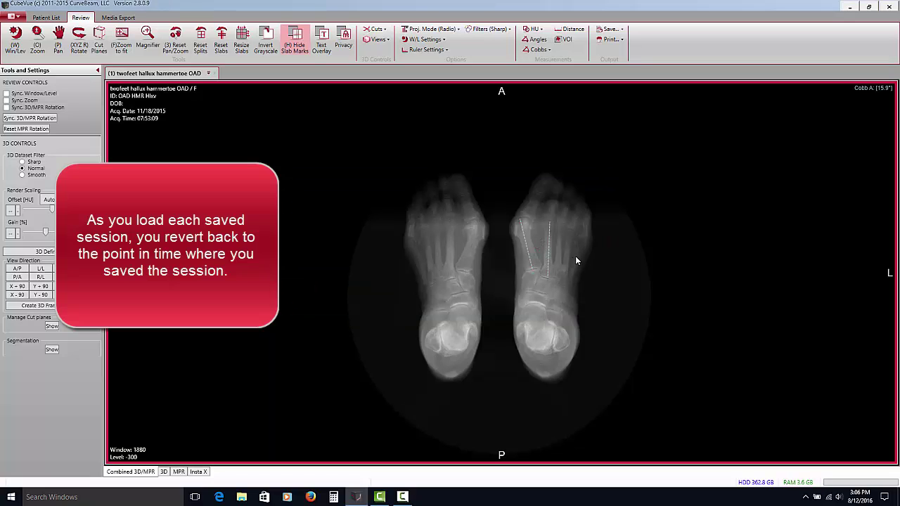
Step: Remove the left-foot Cobb measurement and reset the session, choosing Both Feet as the dataset anatomy
{"action": "right_click", "coordinate": [869, 90]}
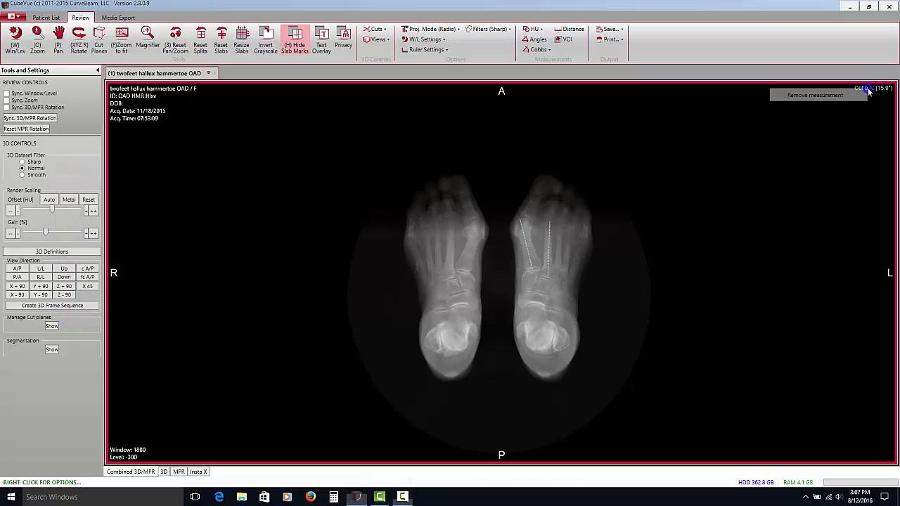
{"action": "left_click", "coordinate": [823, 95]}
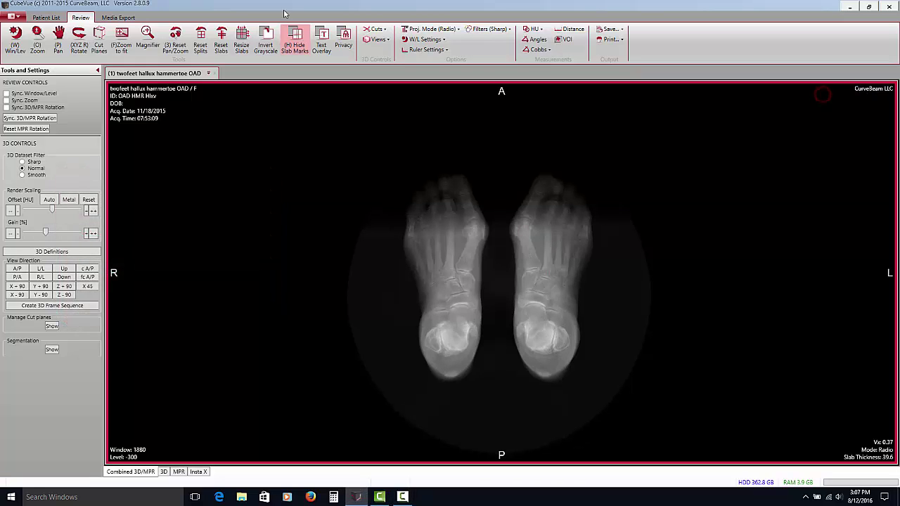
{"action": "left_click", "coordinate": [209, 74]}
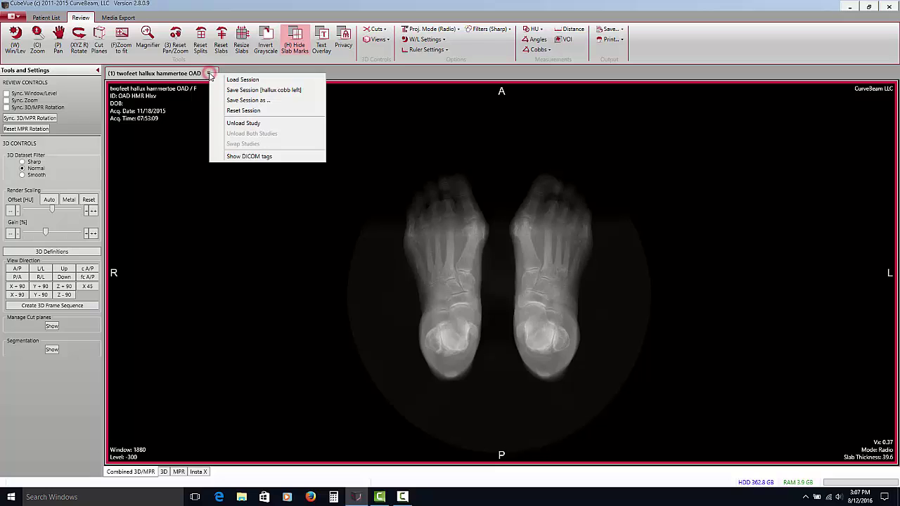
{"action": "left_click", "coordinate": [237, 111]}
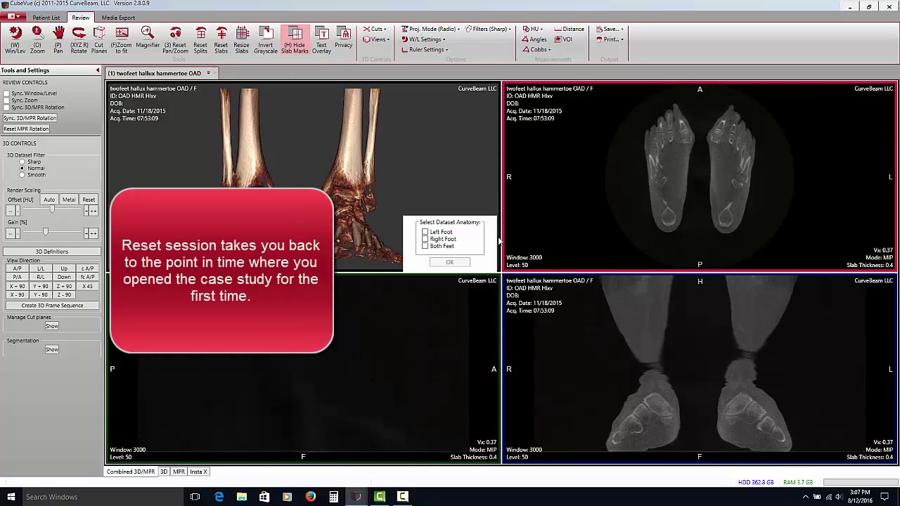
{"action": "left_click", "coordinate": [426, 246]}
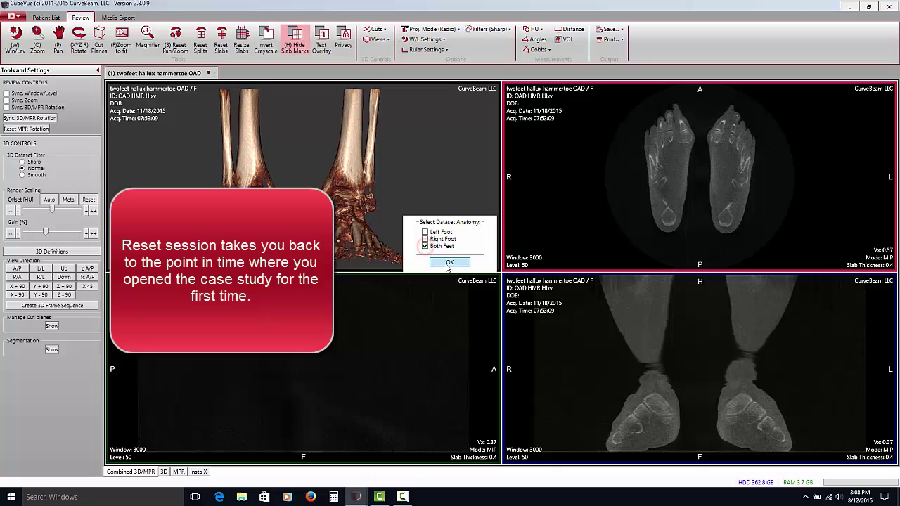
{"action": "left_click", "coordinate": [450, 261]}
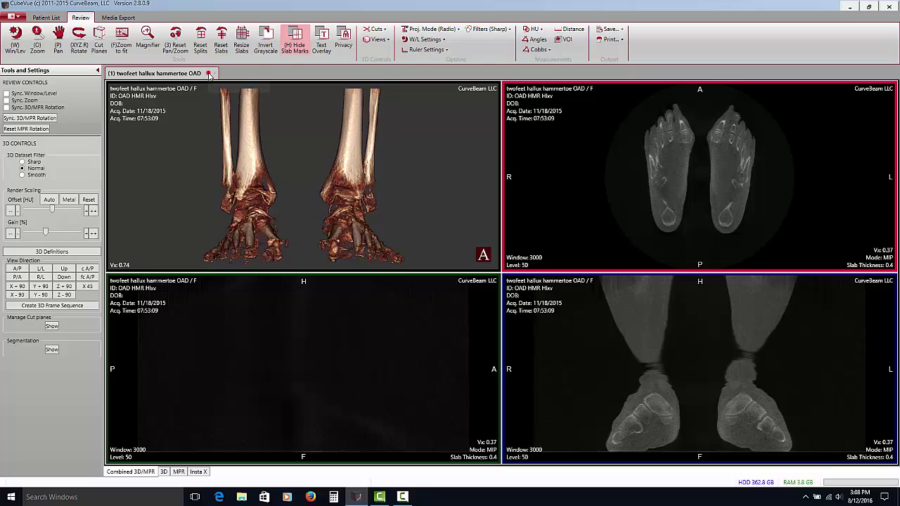
Step: Load the saved session "hallux right cobb" into the reset study and enlarge its axial view
{"action": "left_click", "coordinate": [208, 73]}
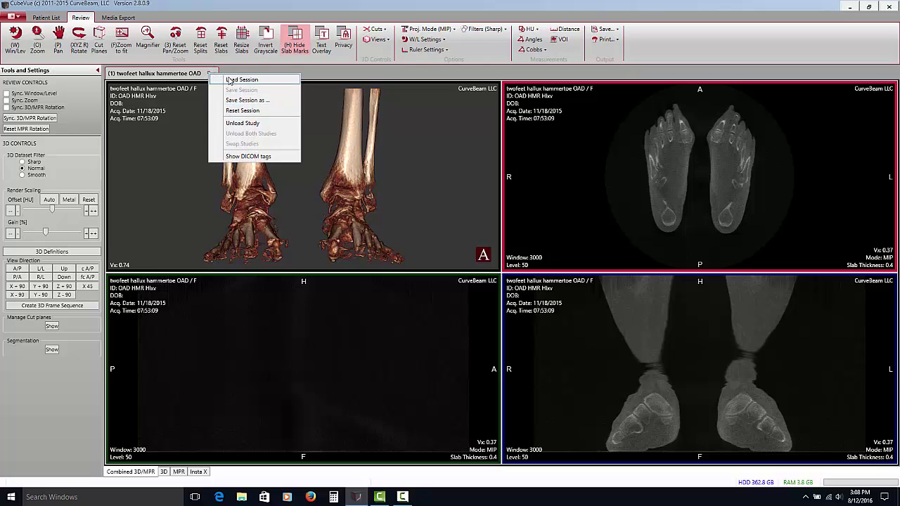
{"action": "left_click", "coordinate": [229, 80]}
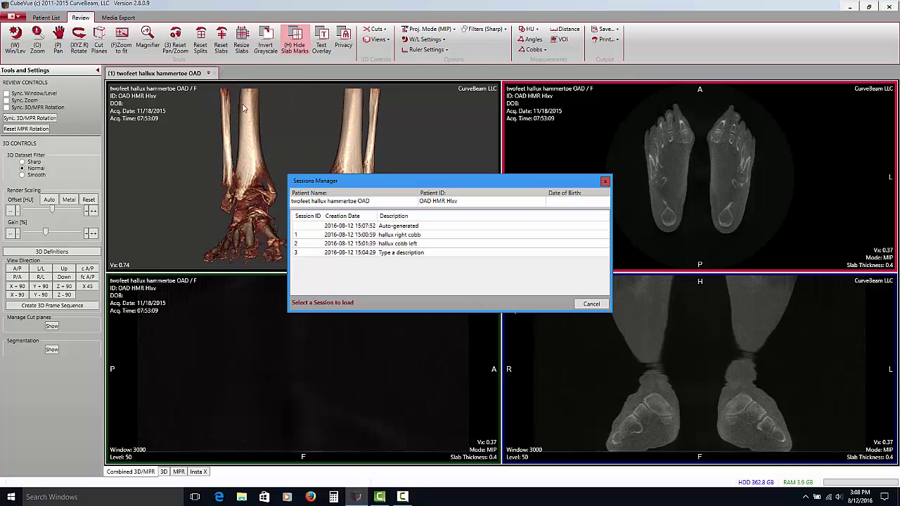
{"action": "left_click", "coordinate": [407, 235]}
{"action": "left_click", "coordinate": [554, 304]}
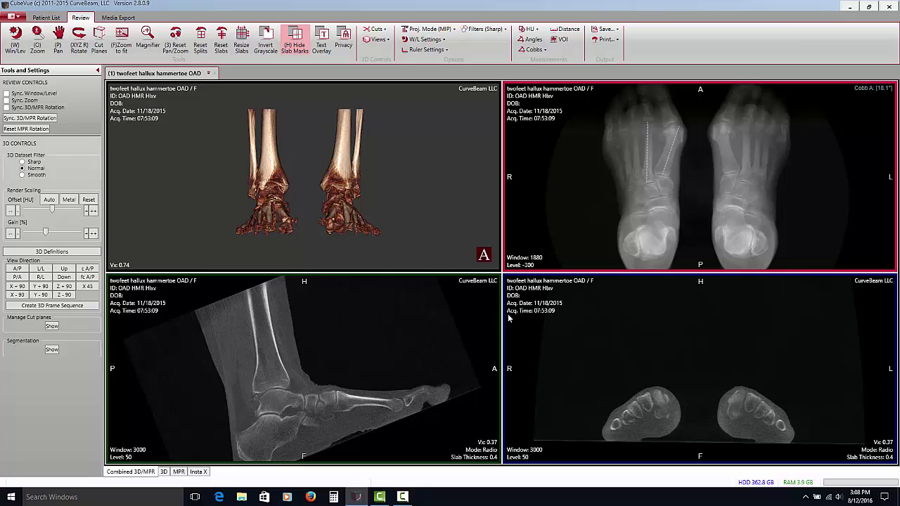
{"action": "double_click", "coordinate": [639, 198]}
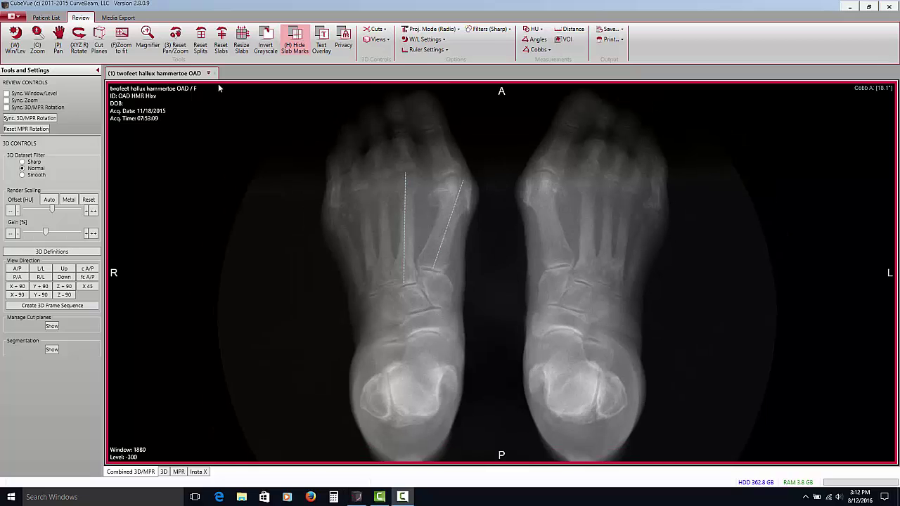
Step: Reload "hallux right cobb" from the list of saved sessions, and open the study's session options
{"action": "left_click", "coordinate": [208, 73]}
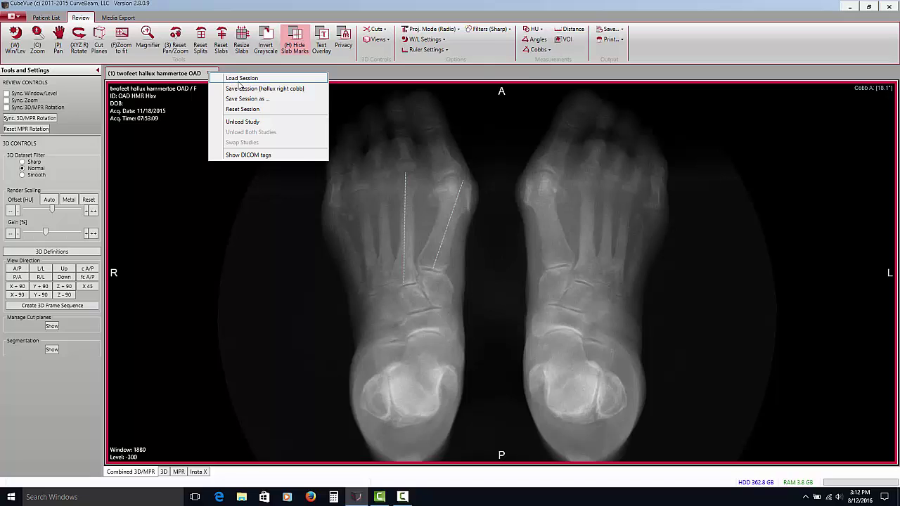
{"action": "left_click", "coordinate": [242, 79]}
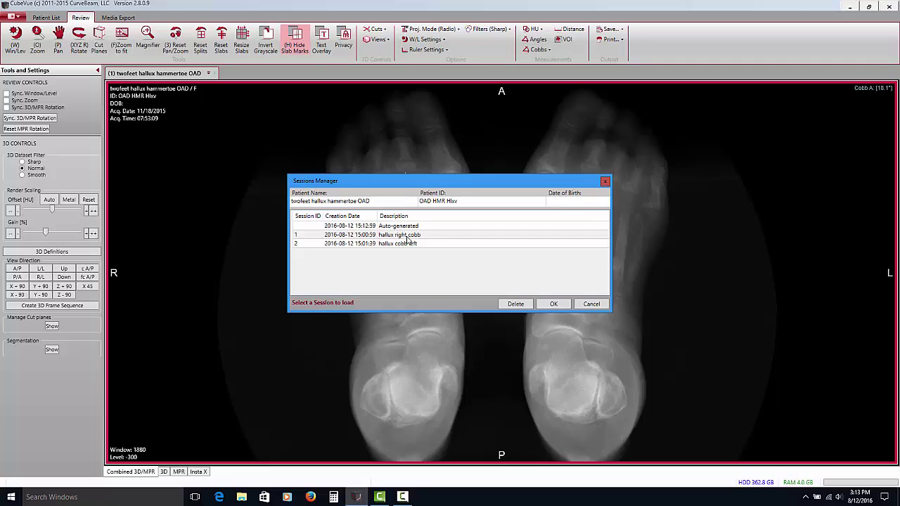
{"action": "left_click", "coordinate": [555, 305]}
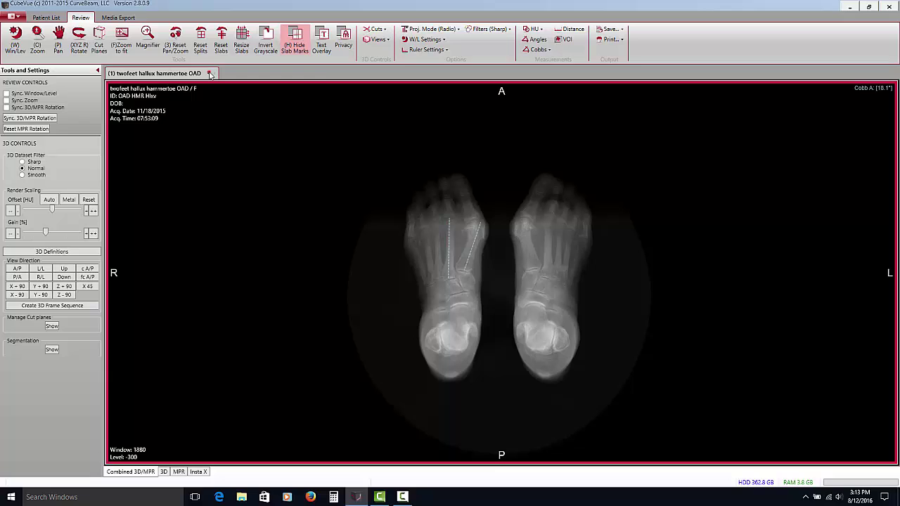
{"action": "left_click", "coordinate": [208, 73]}
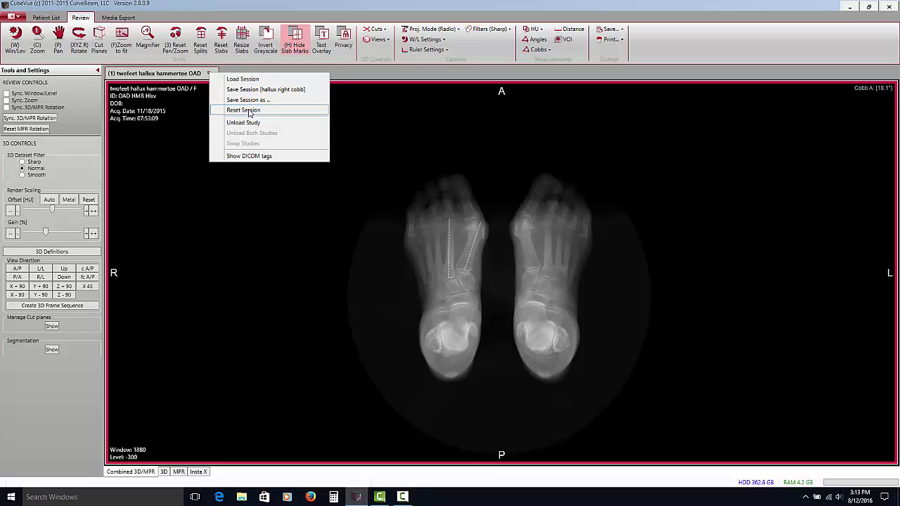
Step: Reset the open study's session, choosing Both Feet as the dataset anatomy
{"action": "left_click", "coordinate": [249, 111]}
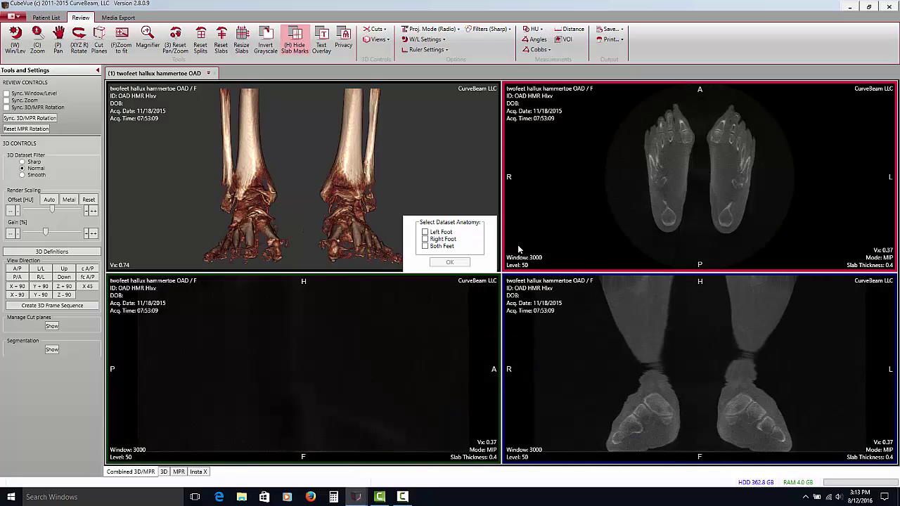
{"action": "left_click", "coordinate": [425, 247]}
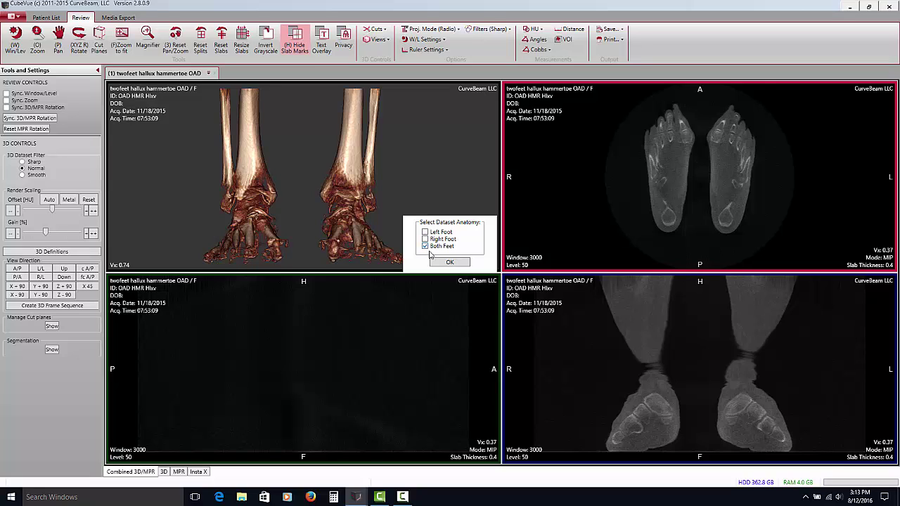
{"action": "left_click", "coordinate": [454, 264]}
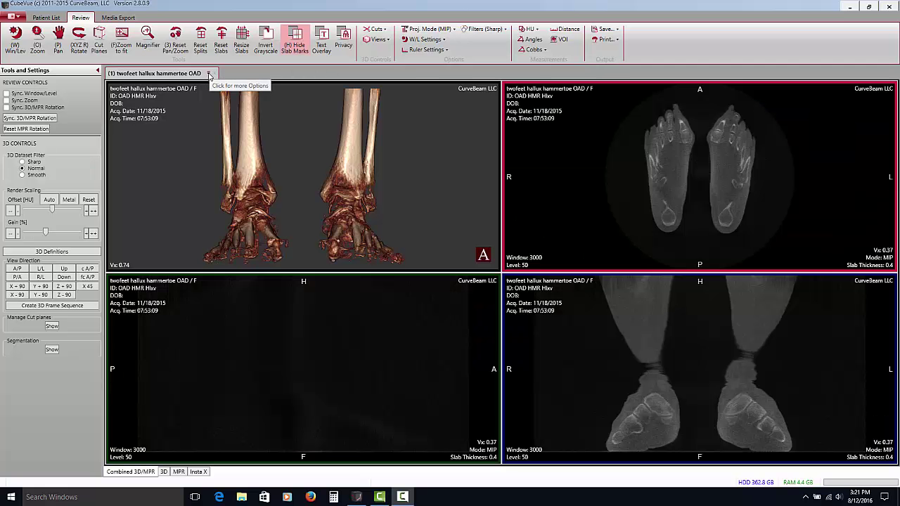
Step: Show the open study's DICOM tags, look through the stored header information, and close the tag list
{"action": "left_click", "coordinate": [210, 75]}
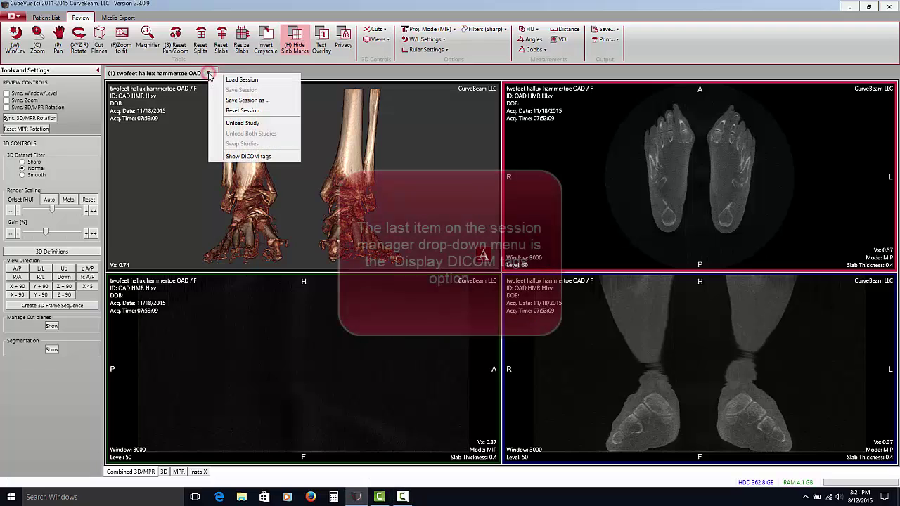
{"action": "left_click", "coordinate": [234, 157]}
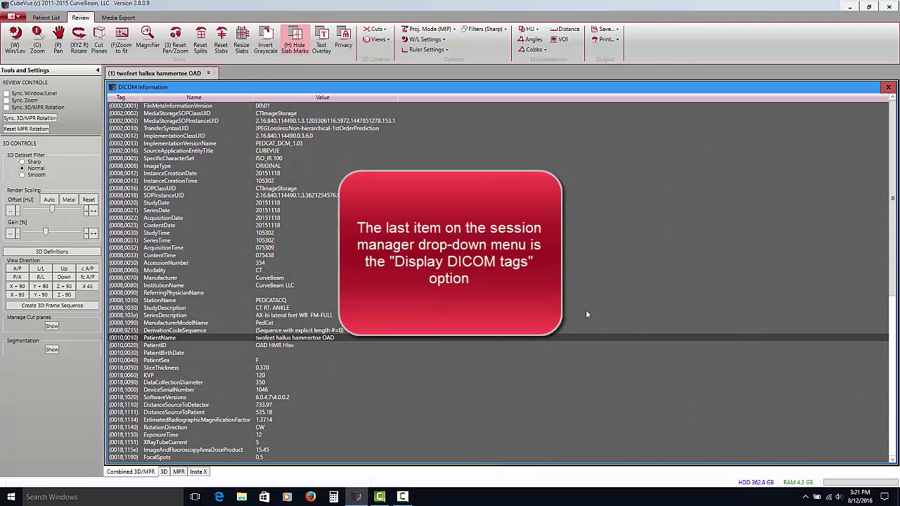
{"action": "scroll", "coordinate": [411, 197], "scroll_direction": "down", "scroll_amount": 4}
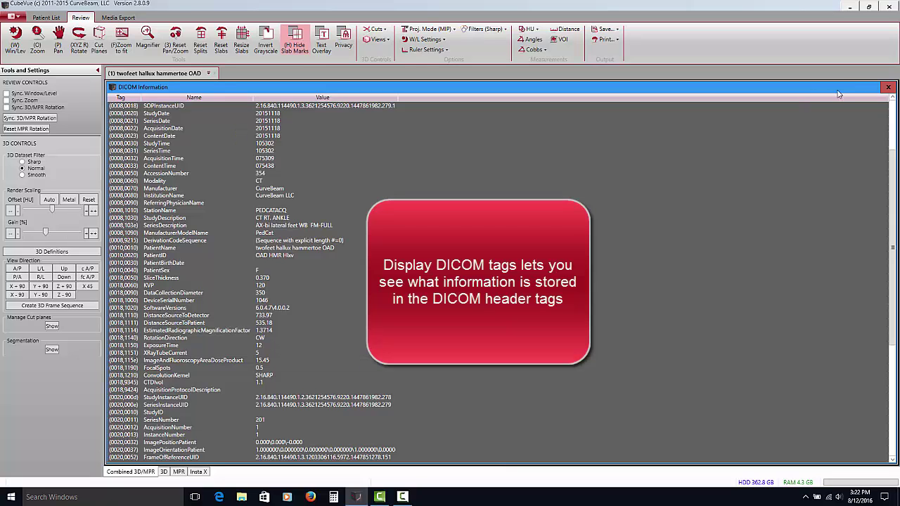
{"action": "left_click", "coordinate": [888, 86]}
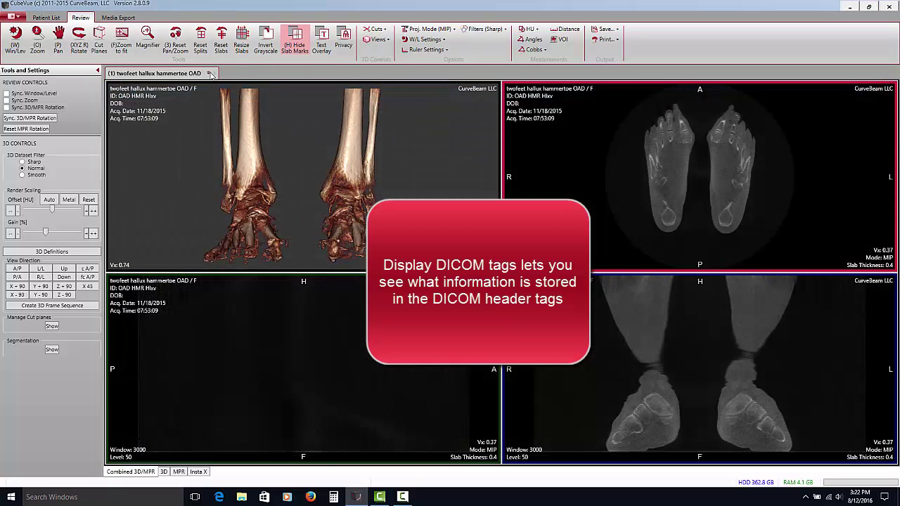
{"action": "left_click", "coordinate": [209, 73]}
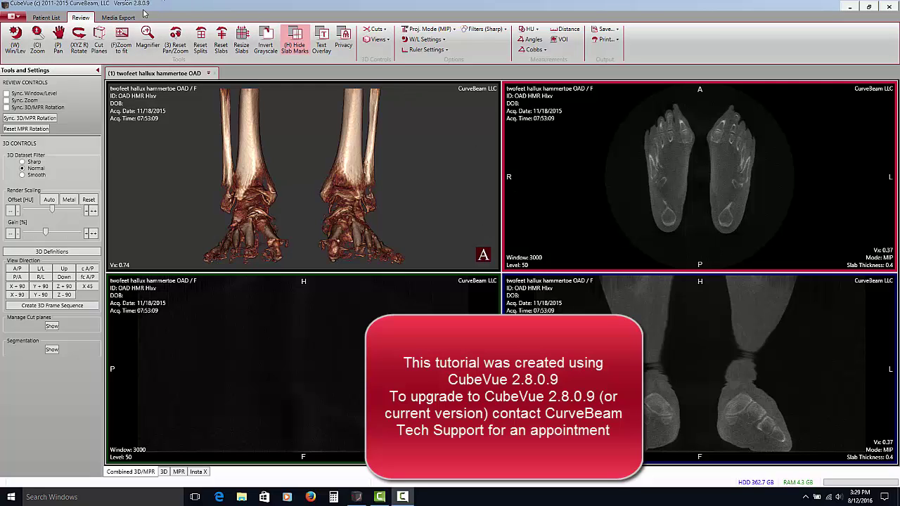
Step: Open the Online Training resource from the application's main options
{"action": "left_click", "coordinate": [12, 17]}
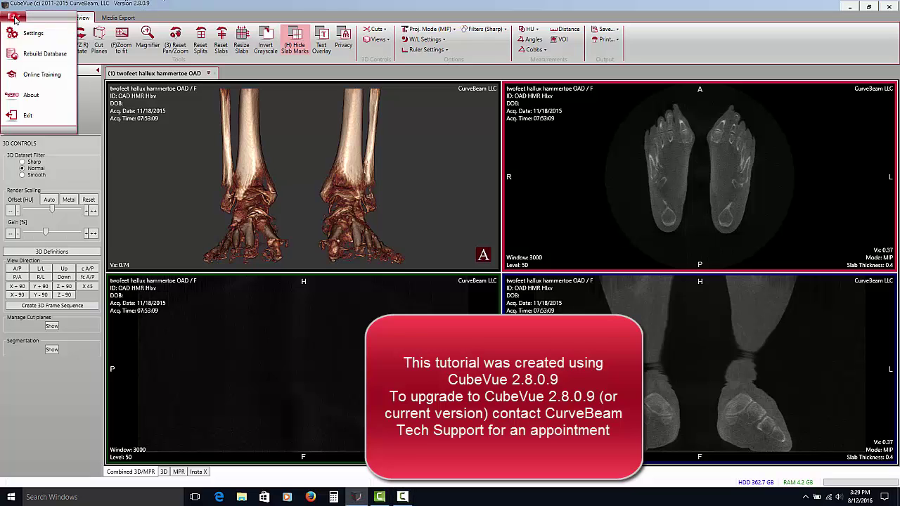
{"action": "left_click", "coordinate": [28, 75]}
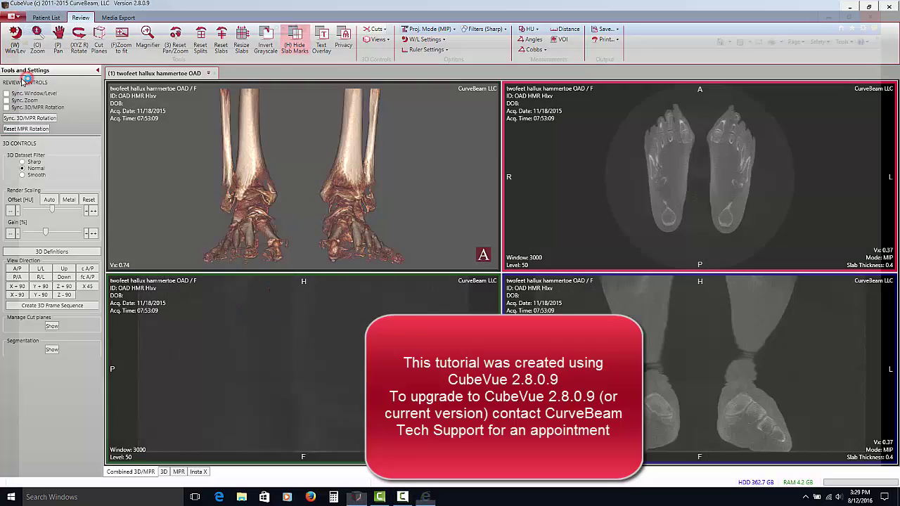